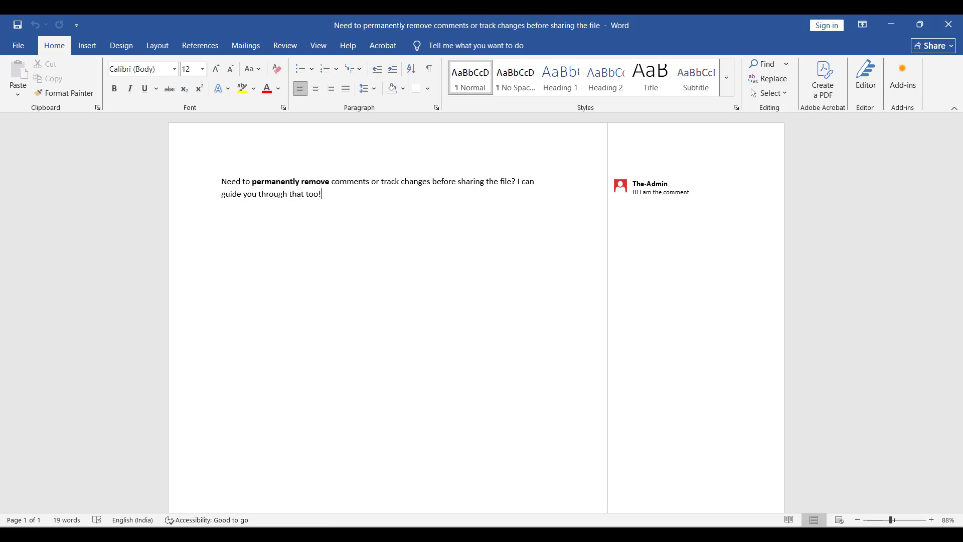
Open the File menu's Print screen to preview the document with its comment
left_click(18, 45)
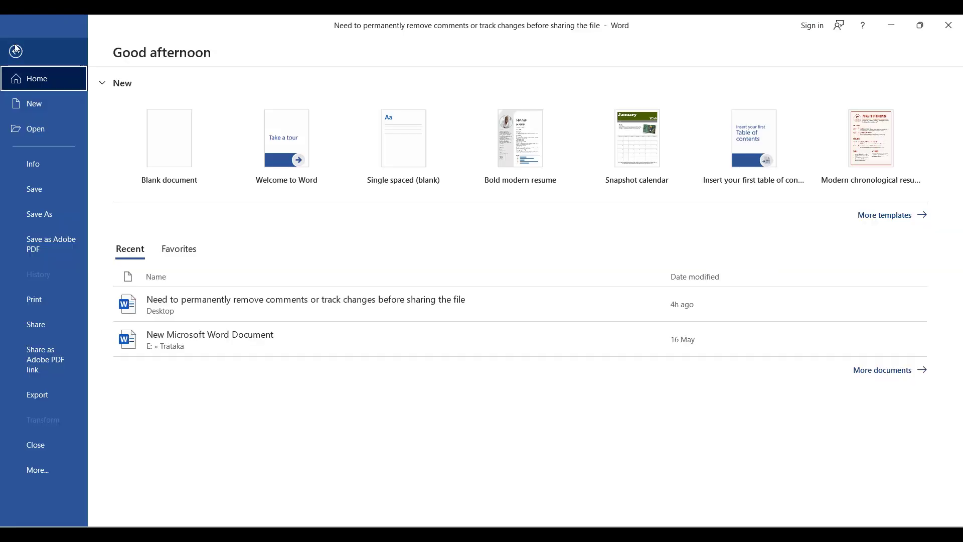
left_click(47, 303)
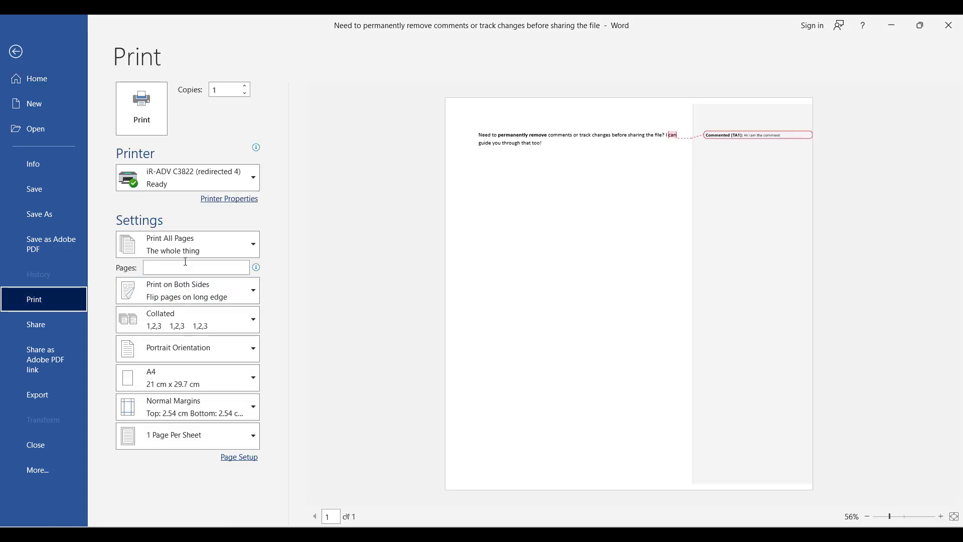
Uncheck Print Markup under Print All Pages so the preview omits the comment
left_click(175, 248)
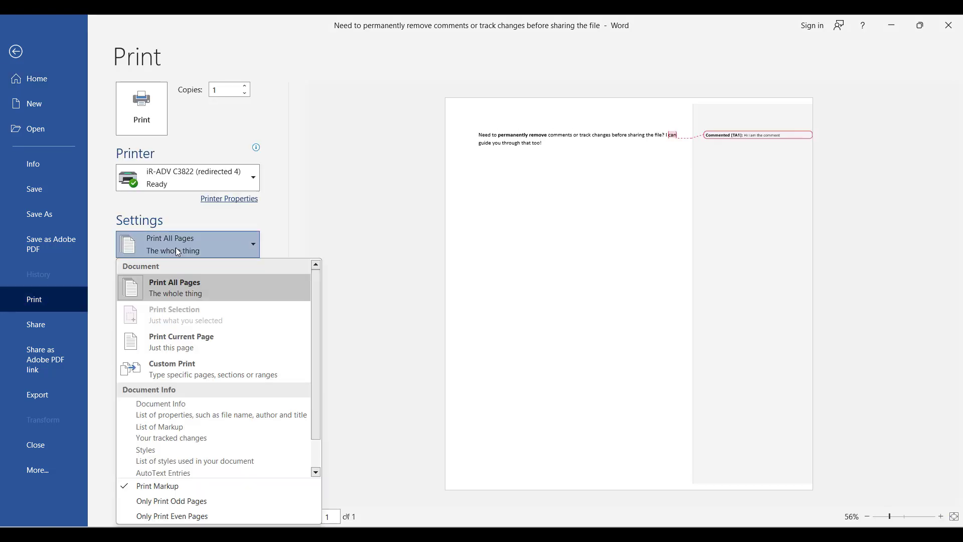
left_click(150, 486)
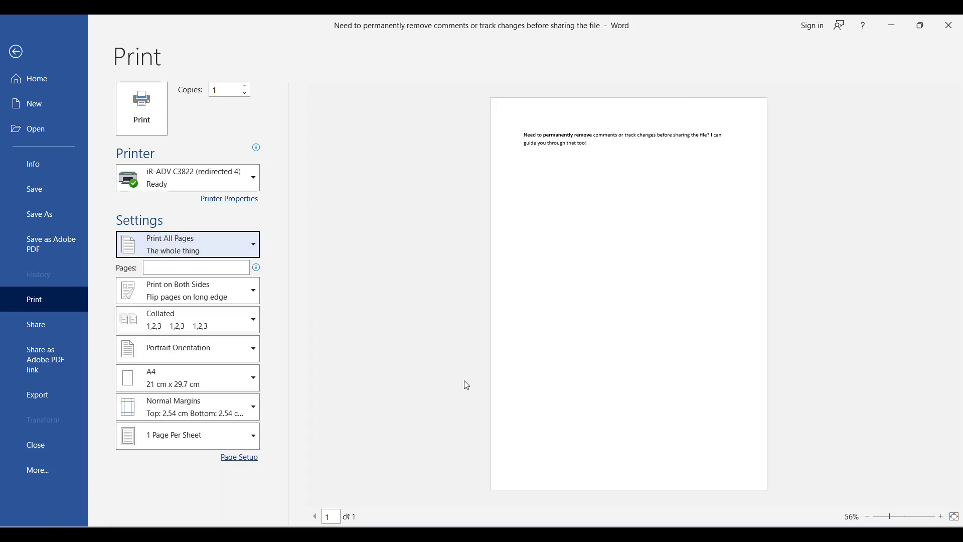
left_click(175, 246)
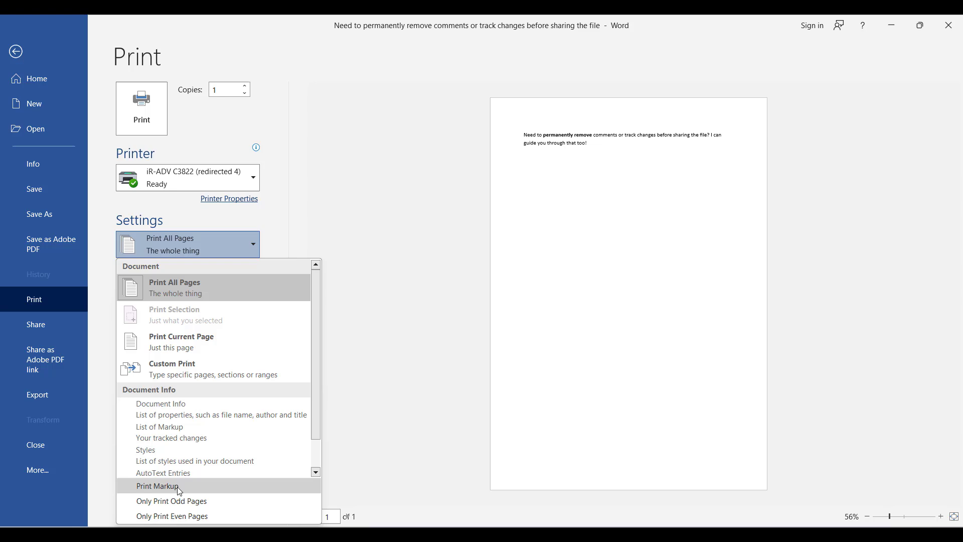
left_click(176, 486)
left_click(188, 244)
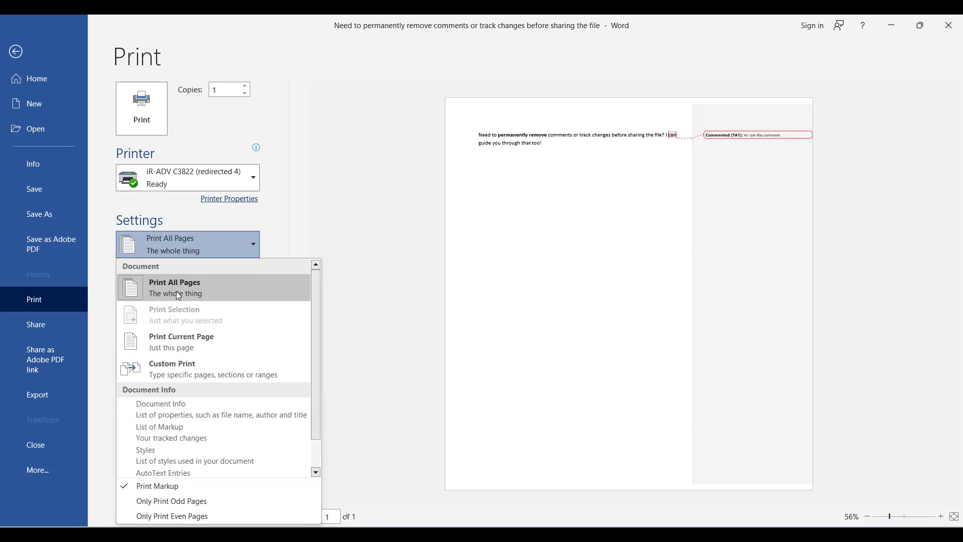
left_click(139, 487)
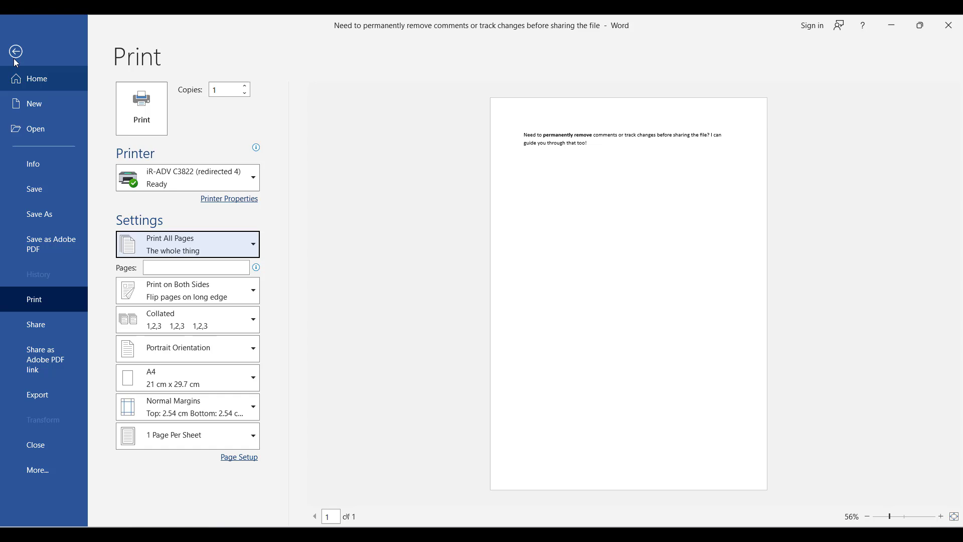
Return to the document and set Review's Display for Review to No Markup
left_click(16, 52)
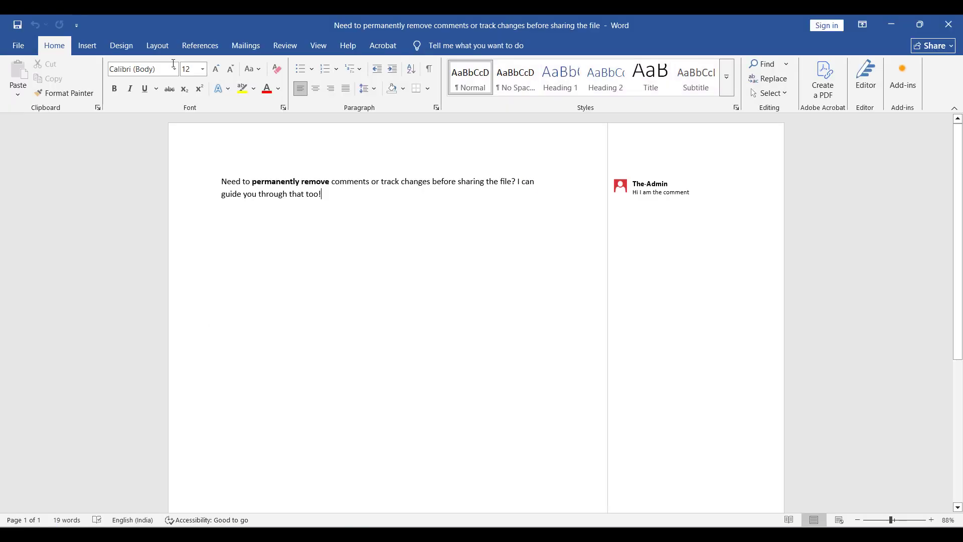
left_click(284, 45)
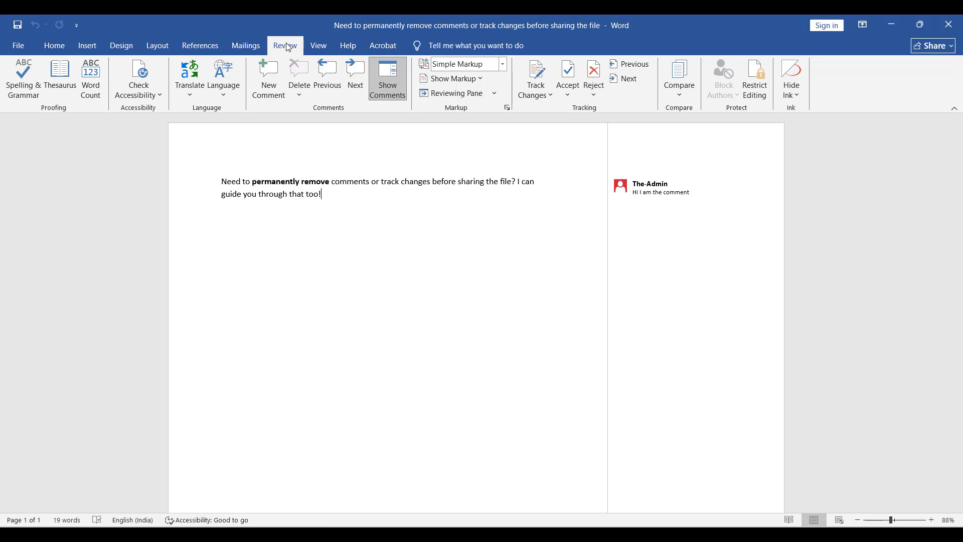
left_click(503, 66)
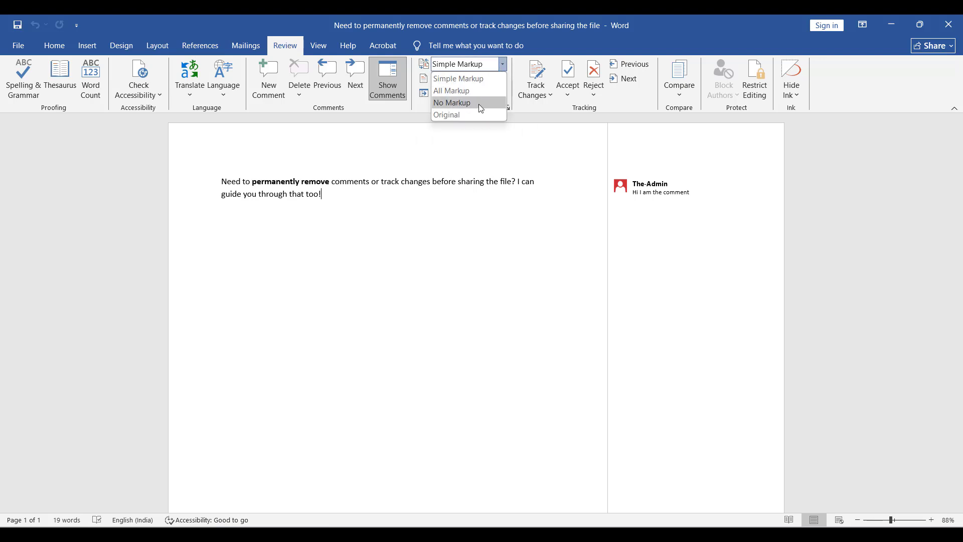
left_click(452, 102)
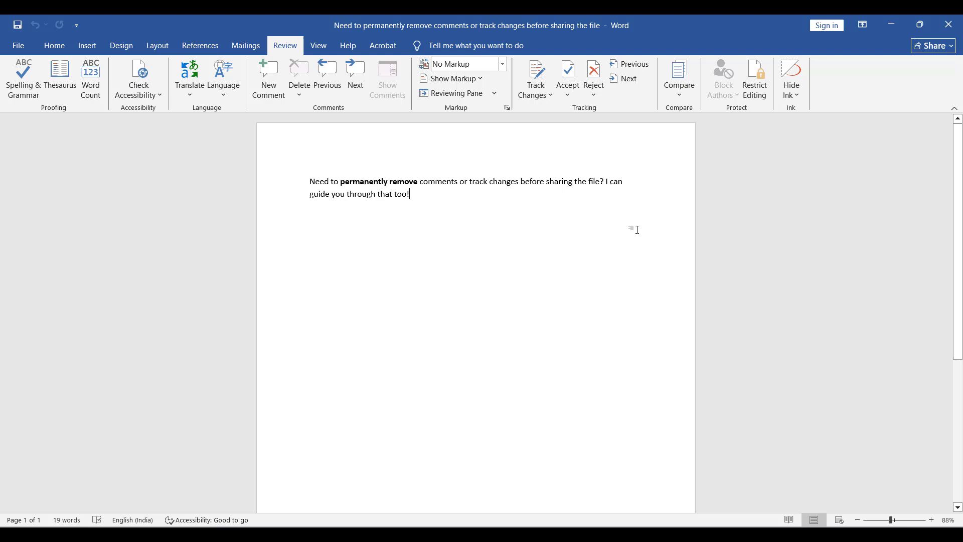
Try Simple Markup, then switch Display for Review to Original
left_click(502, 66)
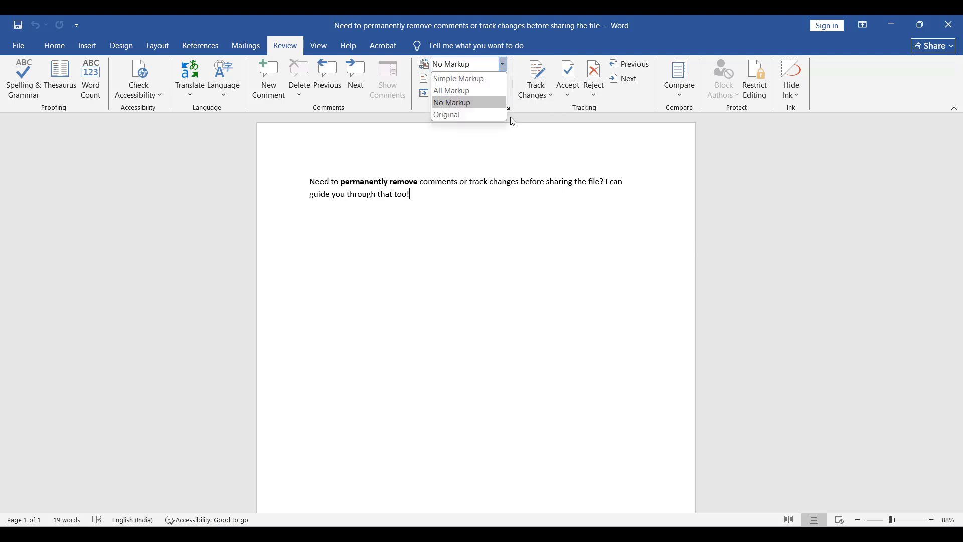
left_click(461, 79)
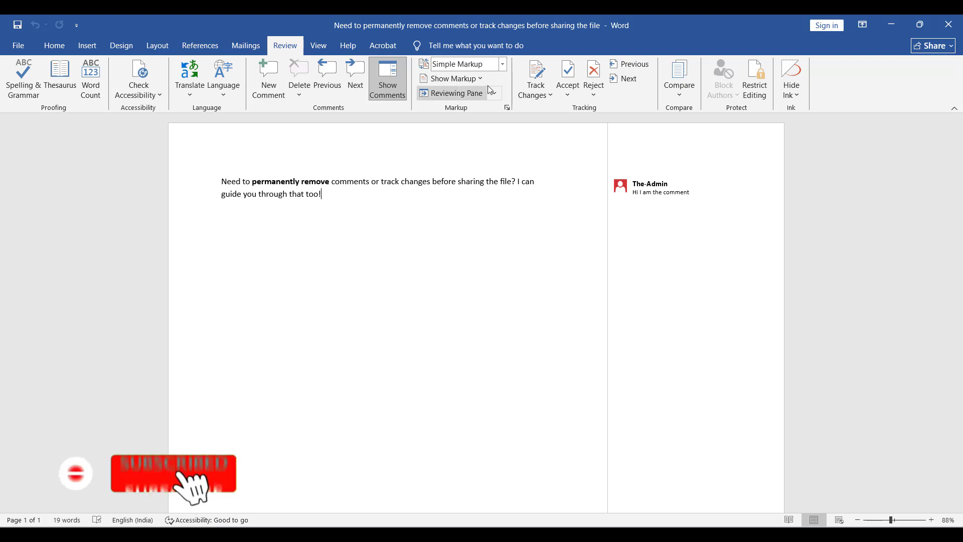
left_click(503, 66)
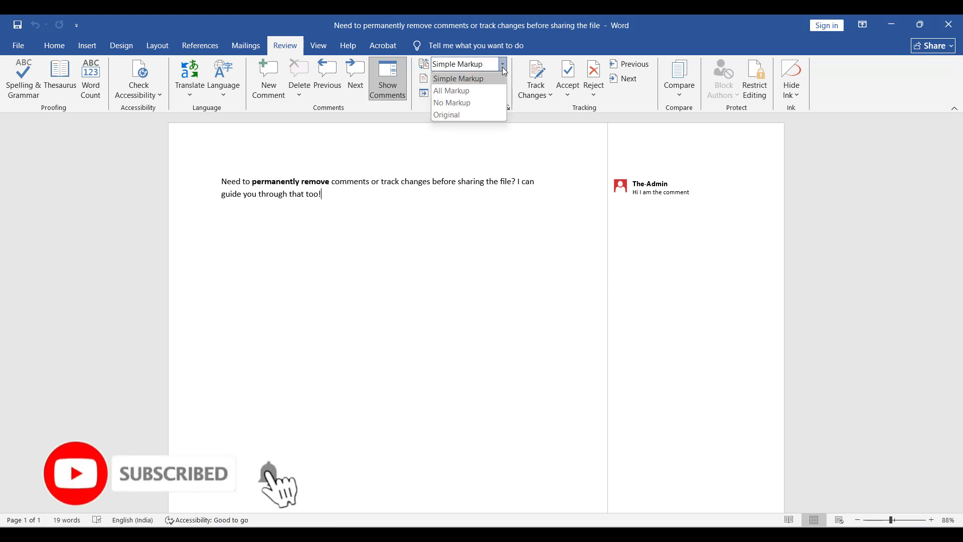
left_click(446, 115)
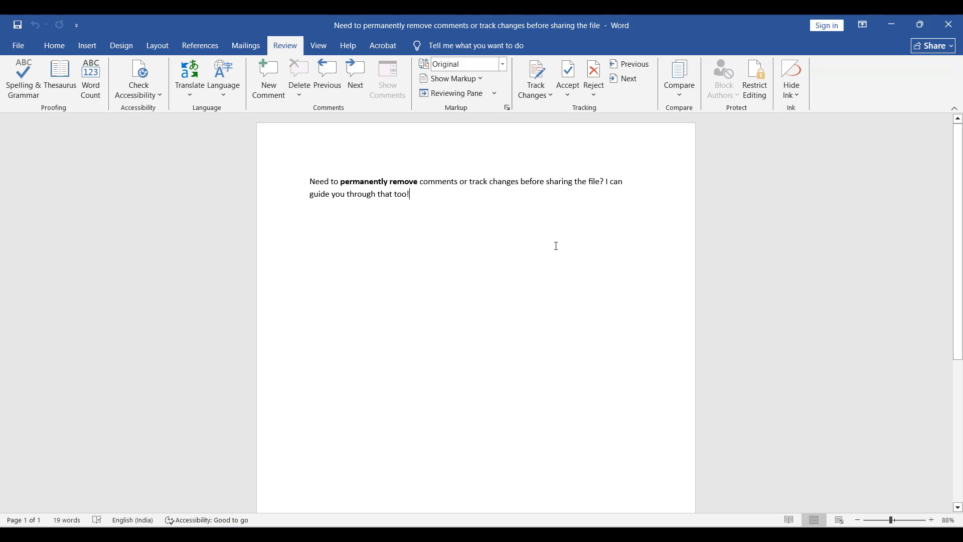